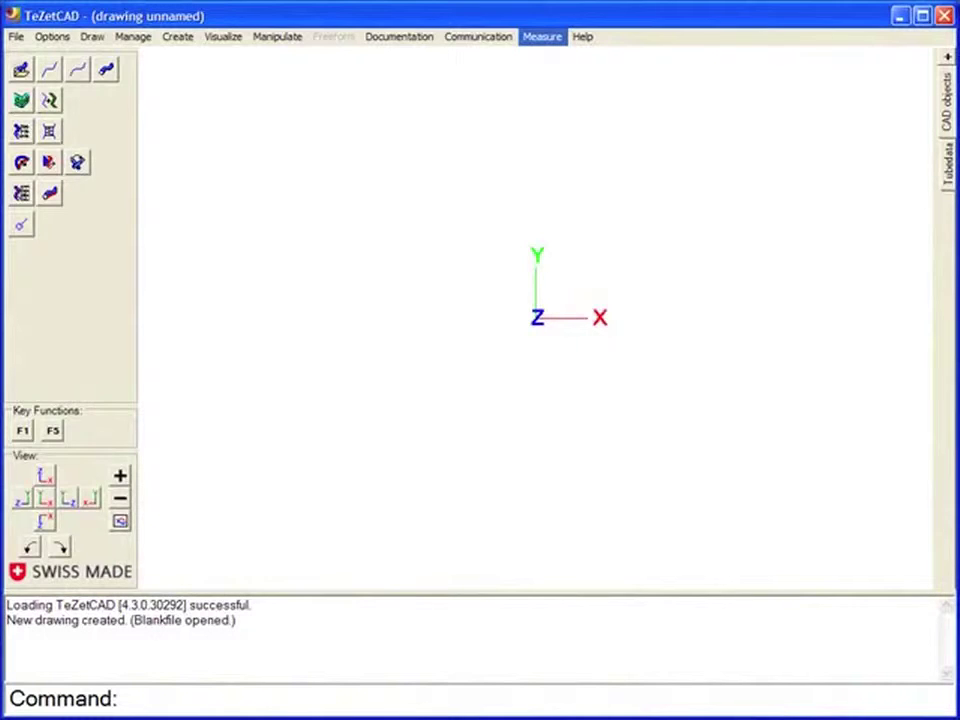
Start a tactile tube measurement for Tube14.tzt and set the tube color to green.
{"action": "key", "text": "Down"}
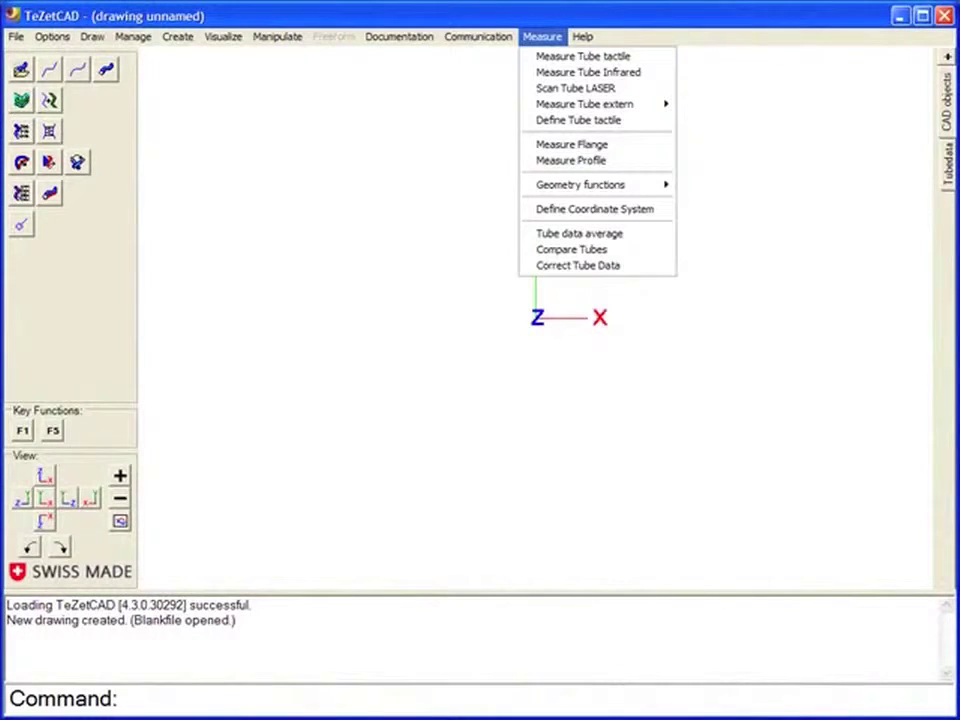
{"action": "key", "text": "Down"}
{"action": "key", "text": "Return"}
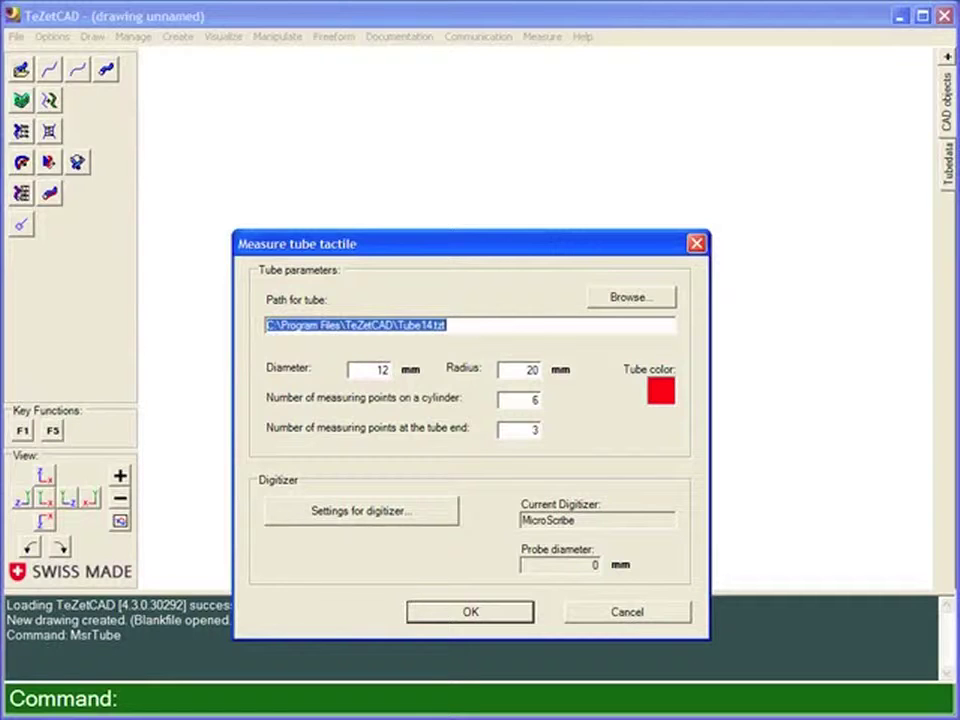
{"action": "left_click", "coordinate": [660, 391]}
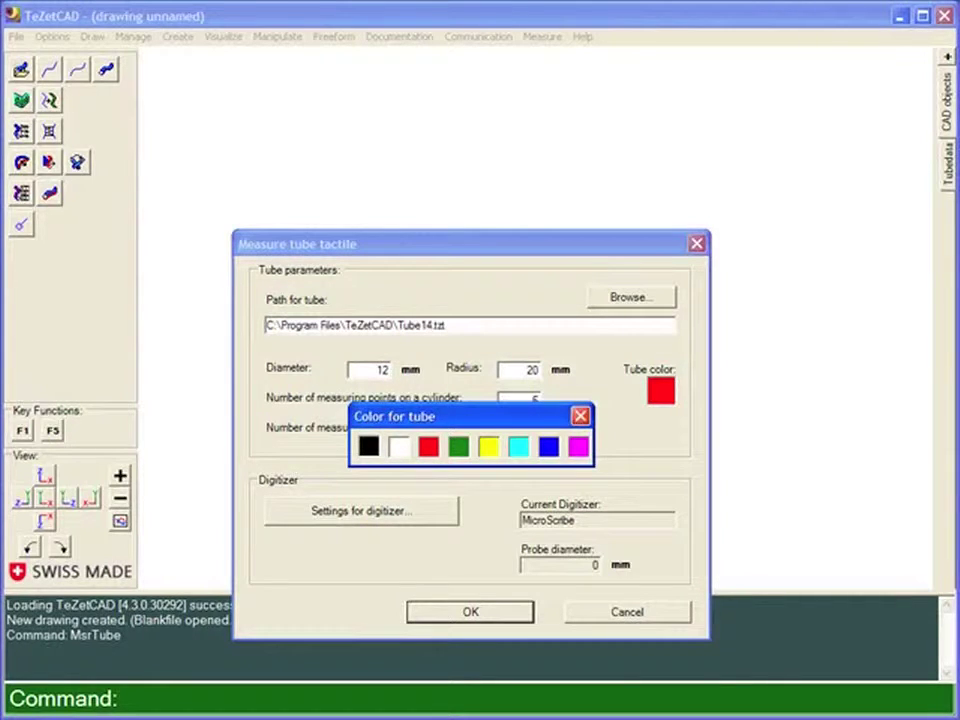
{"action": "left_click", "coordinate": [458, 446]}
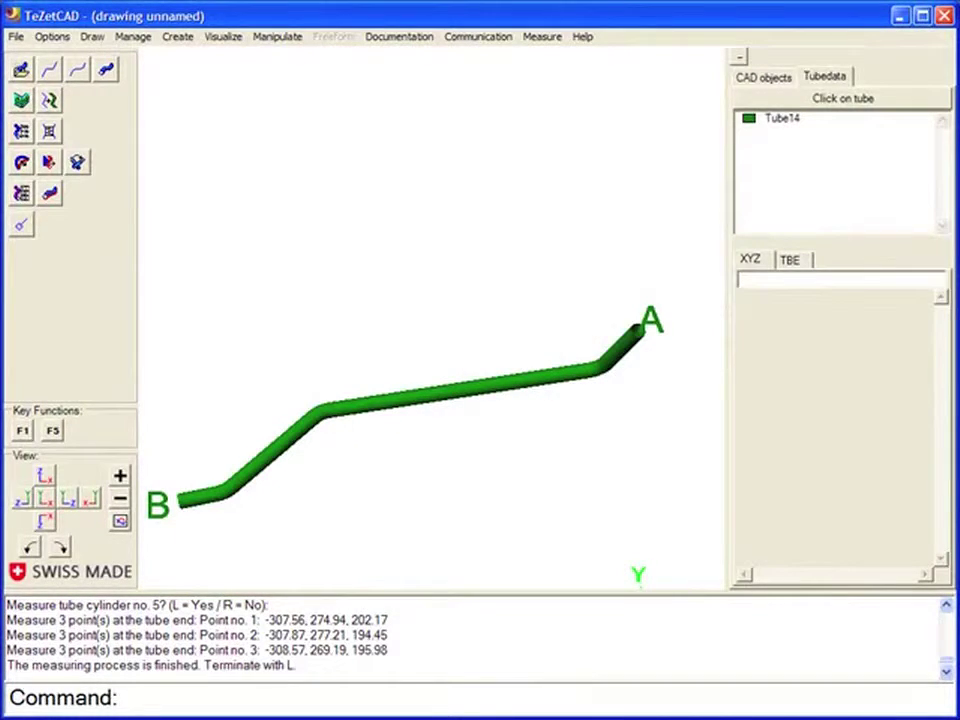
Examine the XYZ and TBE data of the measured Tube14.
{"action": "left_click", "coordinate": [782, 118]}
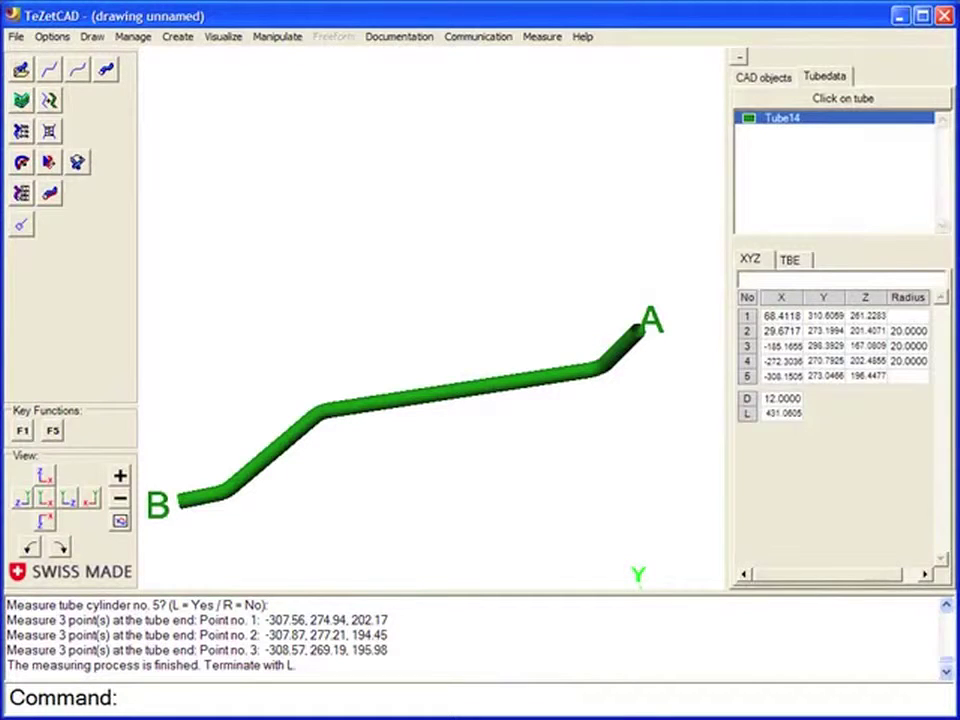
{"action": "left_click", "coordinate": [790, 259]}
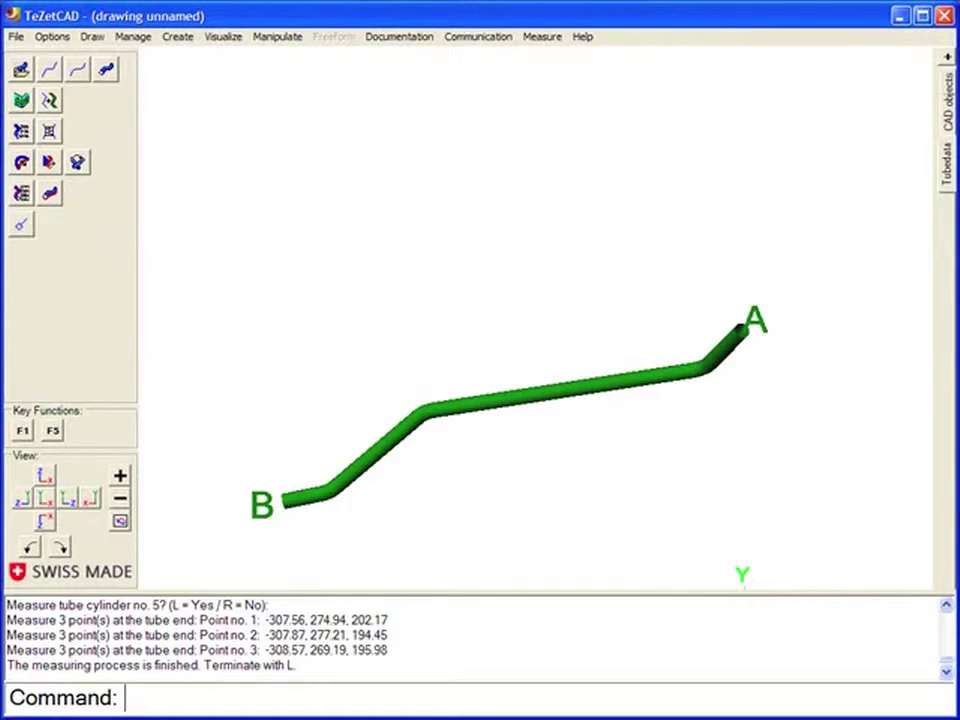
Write both the XYZ and TBE data of the green tube into the drawing and print the drawing.
{"action": "key", "text": "alt"}
{"action": "key", "text": "Left"}
{"action": "key", "text": "Left"}
{"action": "key", "text": "Left"}
{"action": "key", "text": "Left"}
{"action": "key", "text": "Down"}
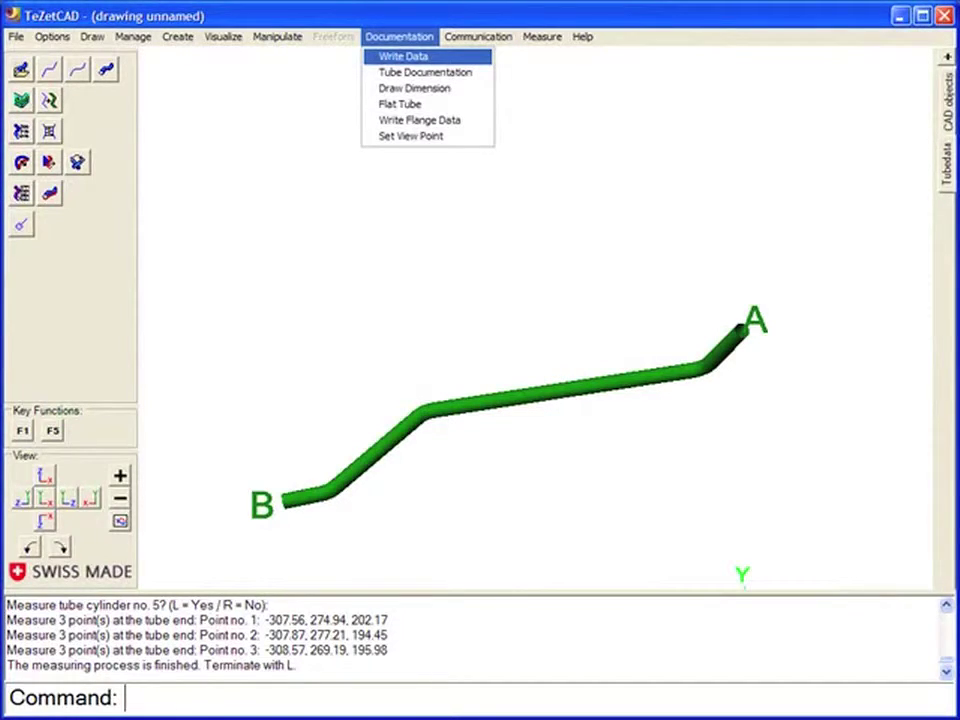
{"action": "key", "text": "Return"}
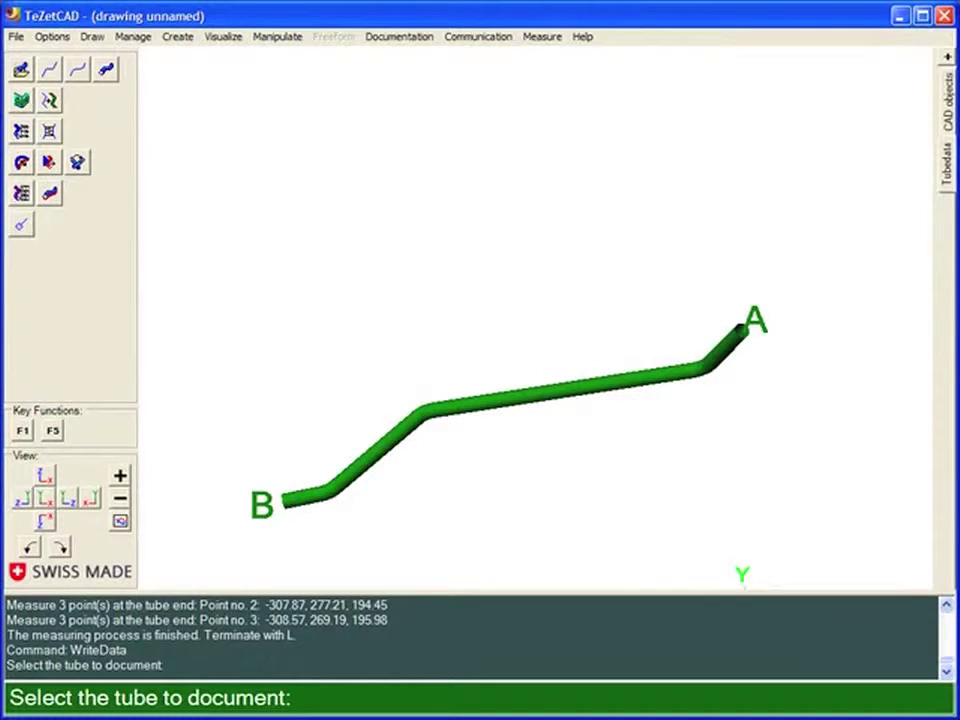
{"action": "key", "text": "Return"}
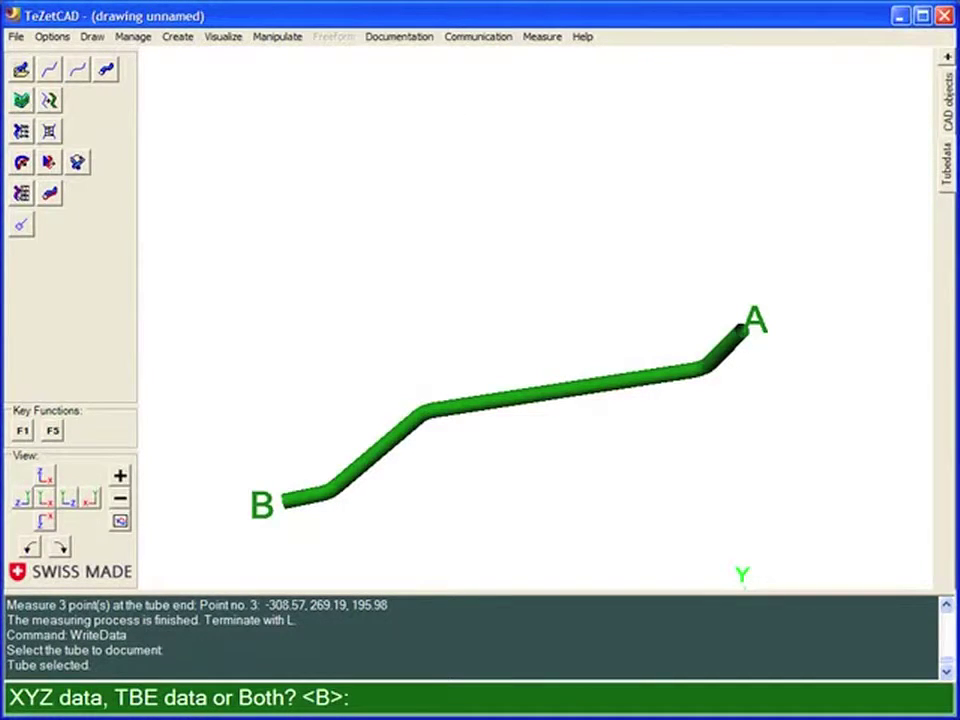
{"action": "key", "text": "Return"}
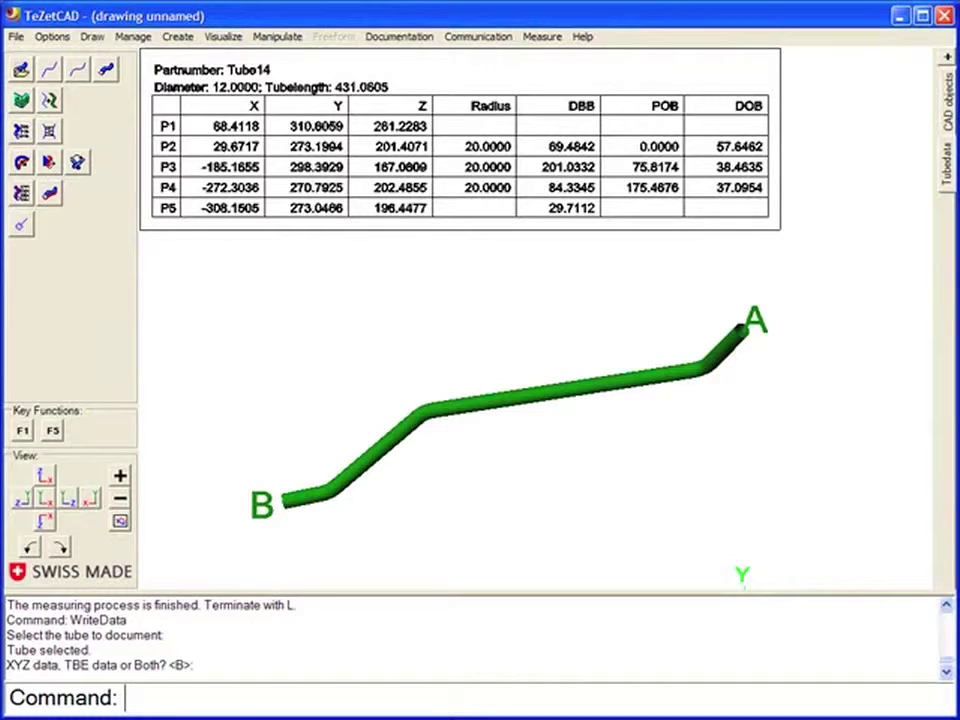
{"action": "key", "text": "alt+f"}
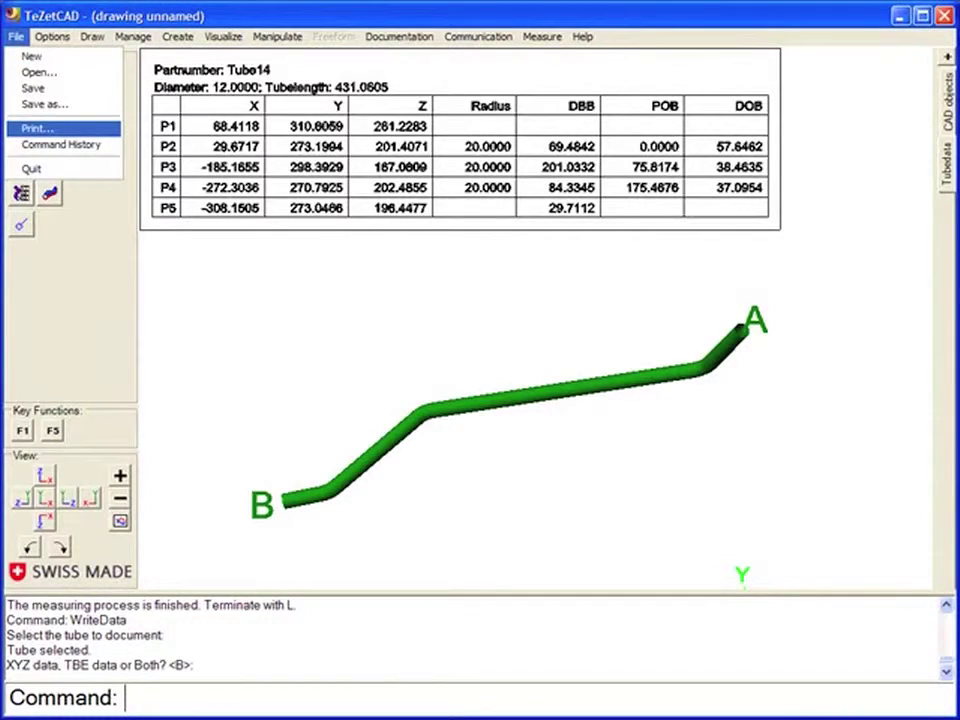
{"action": "key", "text": "Return"}
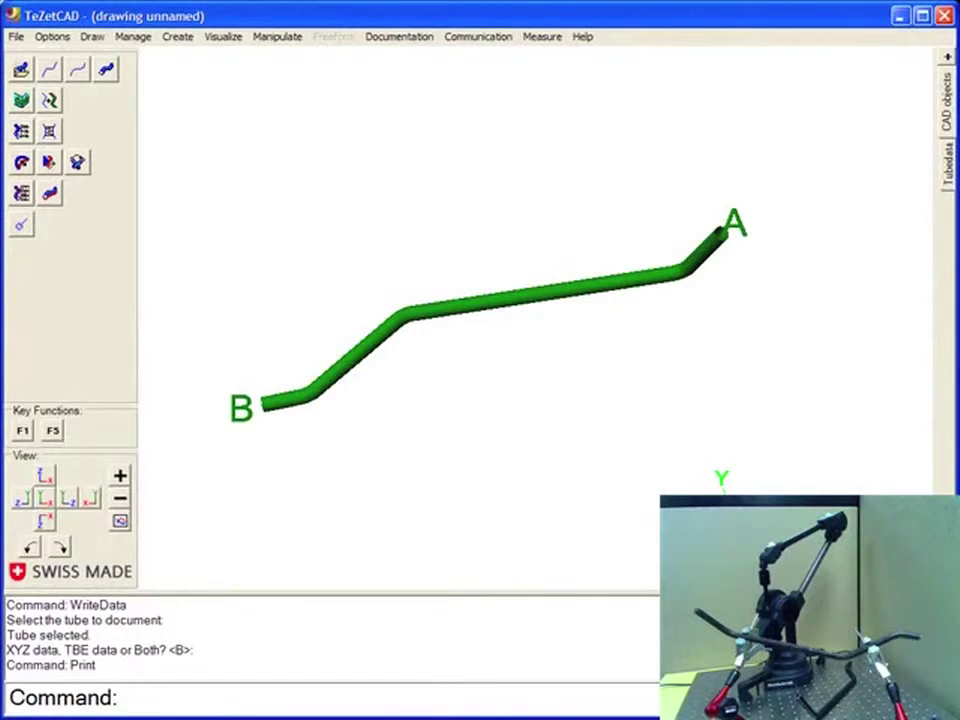
Start a tactile measurement for a second tube, Tube15.tzt, with the tube color set to red.
{"action": "key", "text": "alt+m"}
{"action": "key", "text": "Return"}
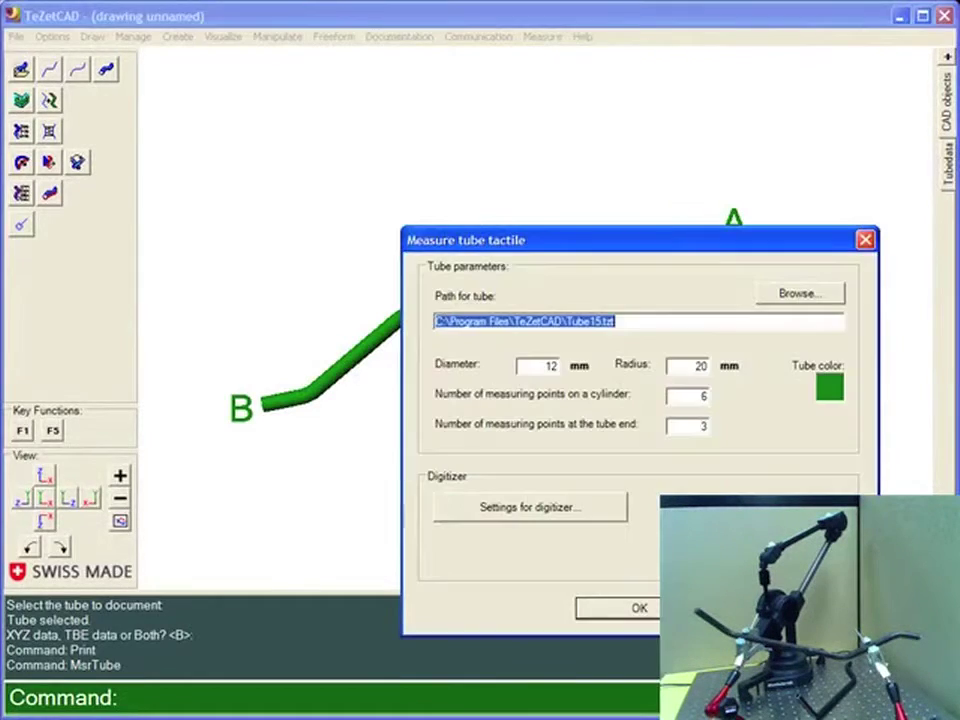
{"action": "key", "text": "Tab"}
{"action": "key", "text": "space"}
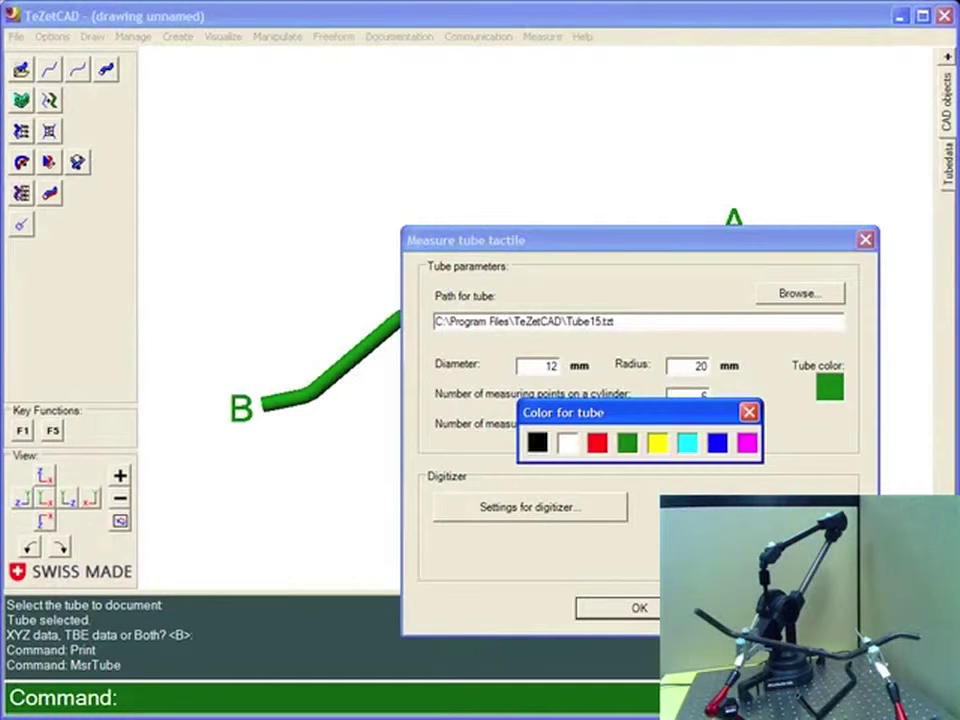
{"action": "key", "text": "Right"}
{"action": "key", "text": "Right"}
{"action": "key", "text": "Return"}
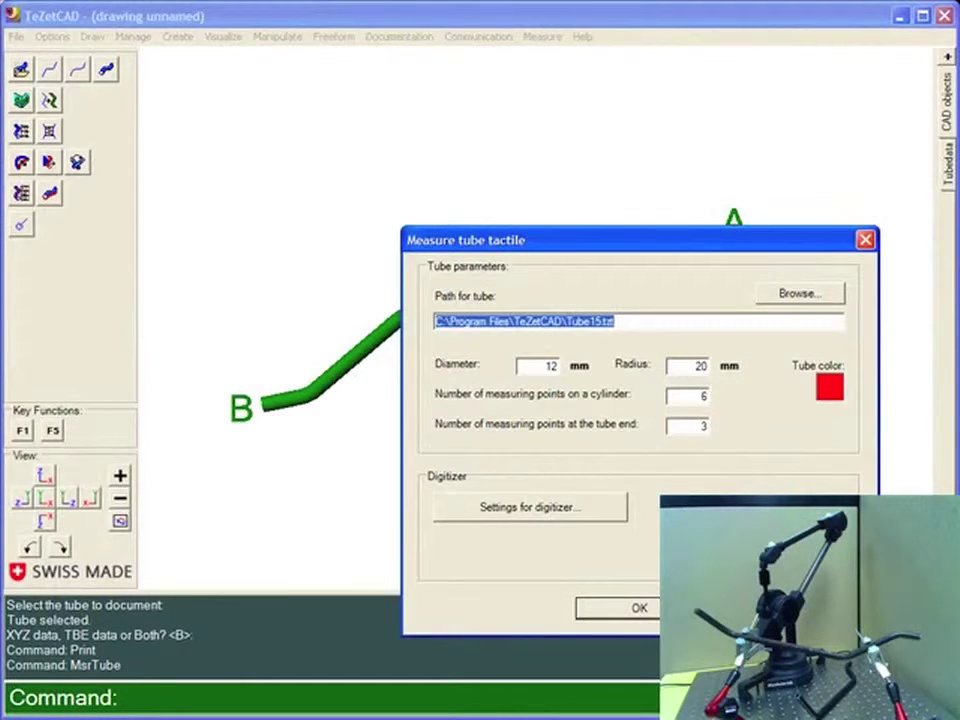
{"action": "key", "text": "Return"}
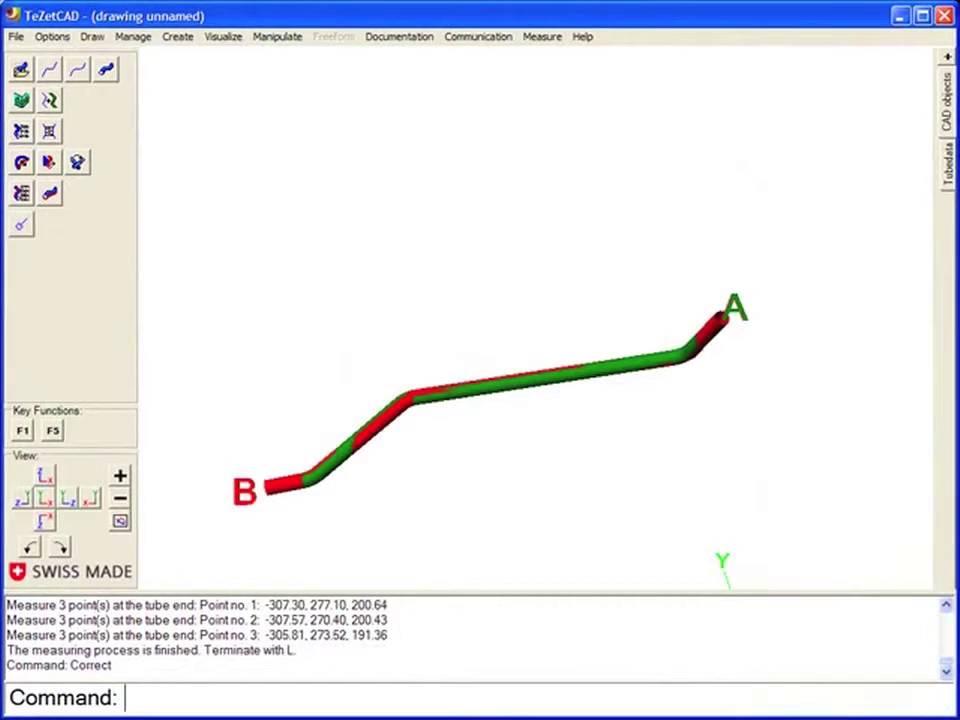
Run the tube data correction with Tube14 as the master tube and Tube15 as the inspection tube.
{"action": "key", "text": "alt+Left"}
{"action": "key", "text": "Left"}
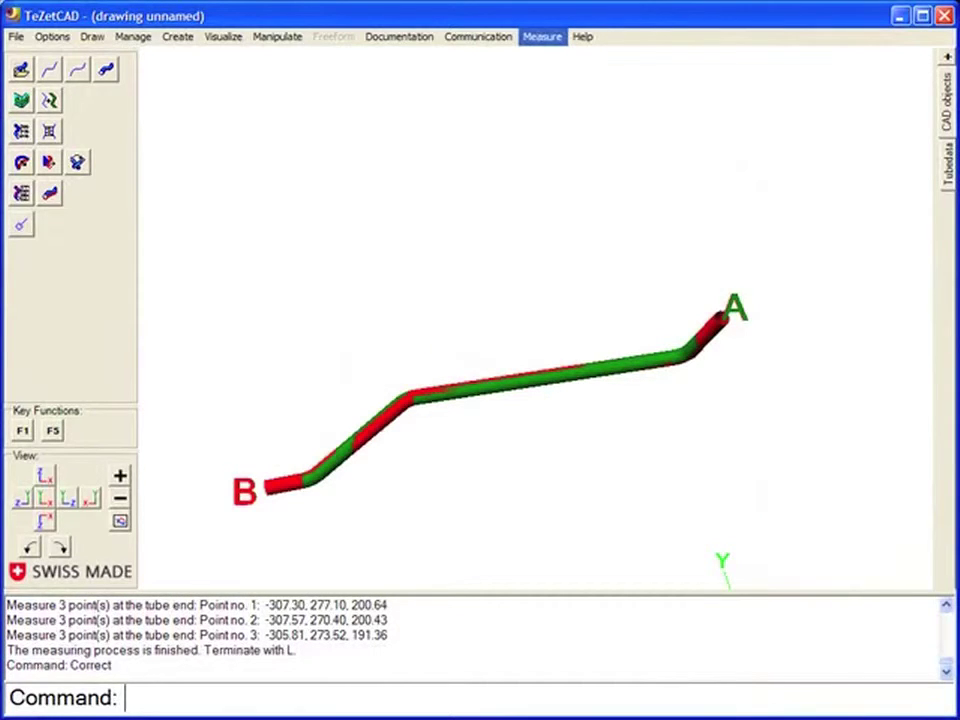
{"action": "key", "text": "Down"}
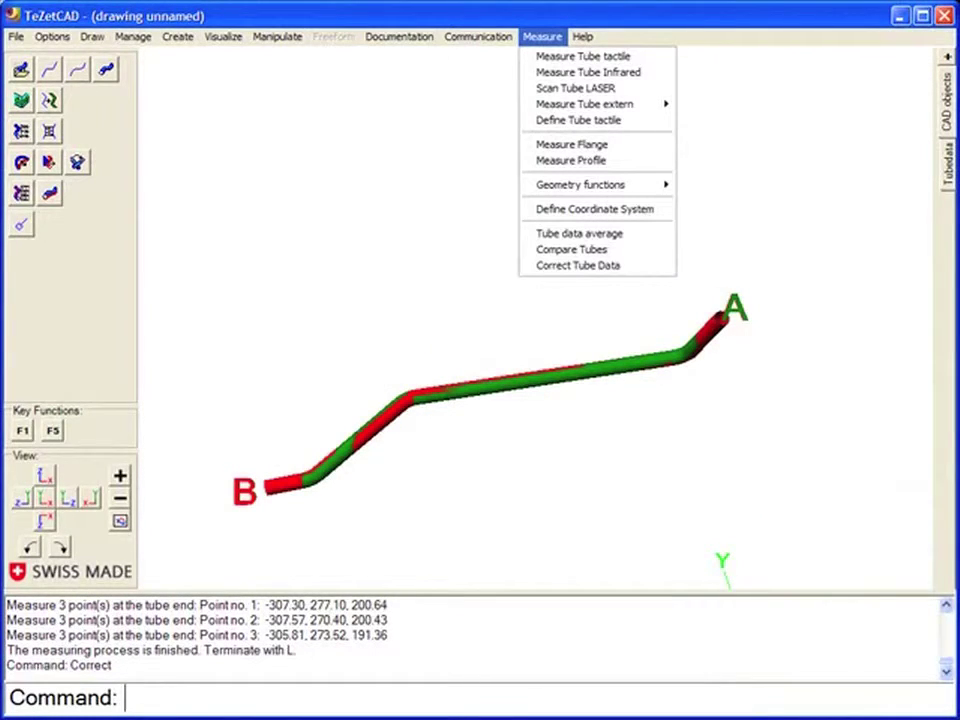
{"action": "key", "text": "Up"}
{"action": "key", "text": "Return"}
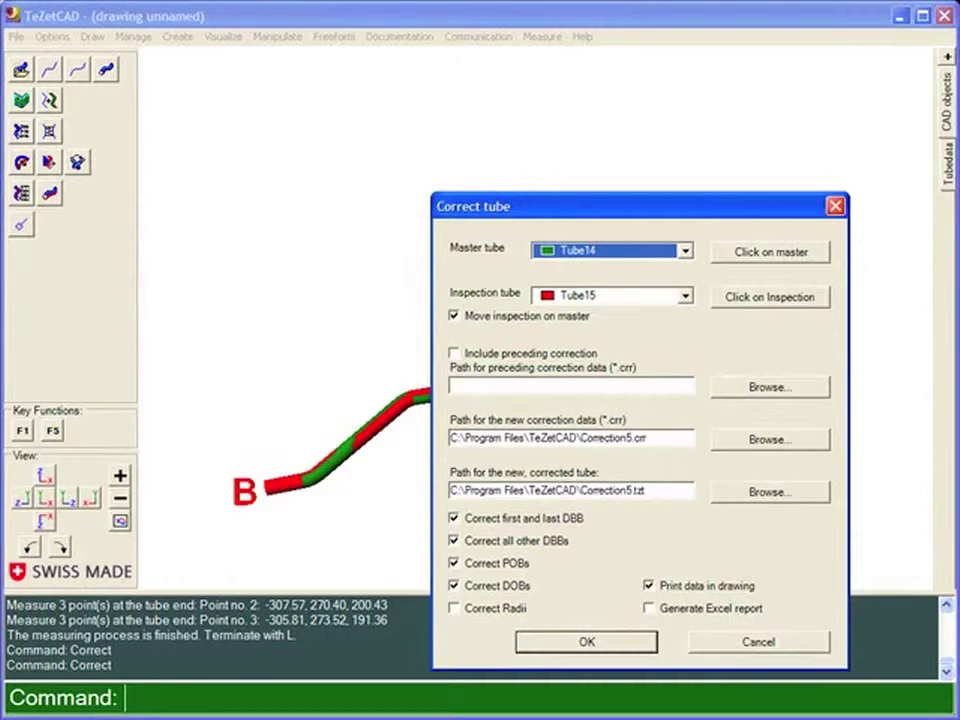
{"action": "left_click", "coordinate": [612, 295]}
{"action": "key", "text": "Return"}
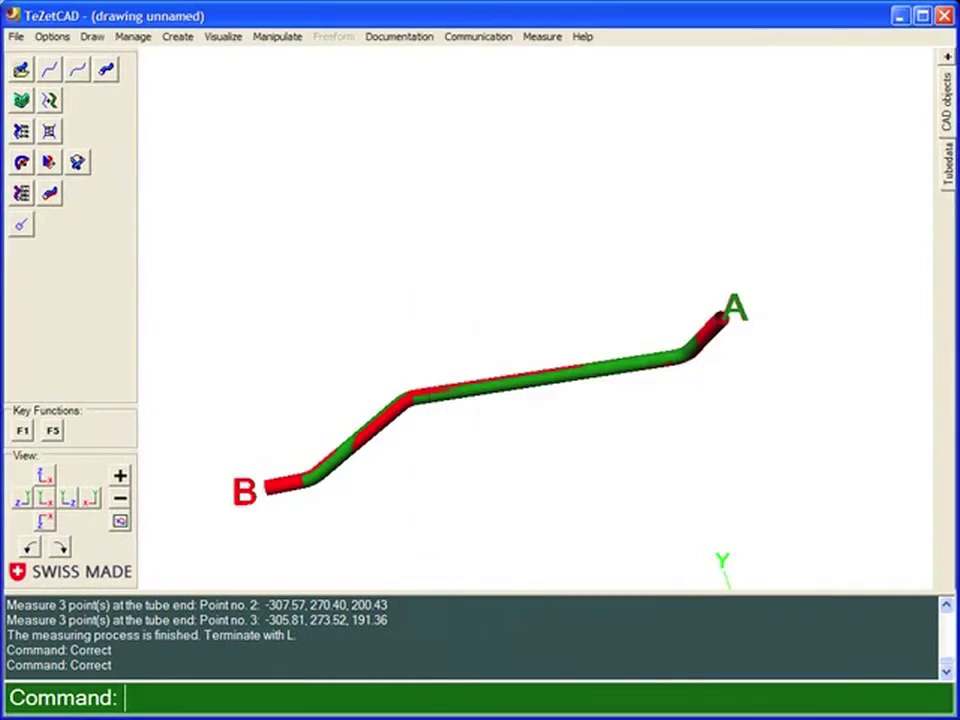